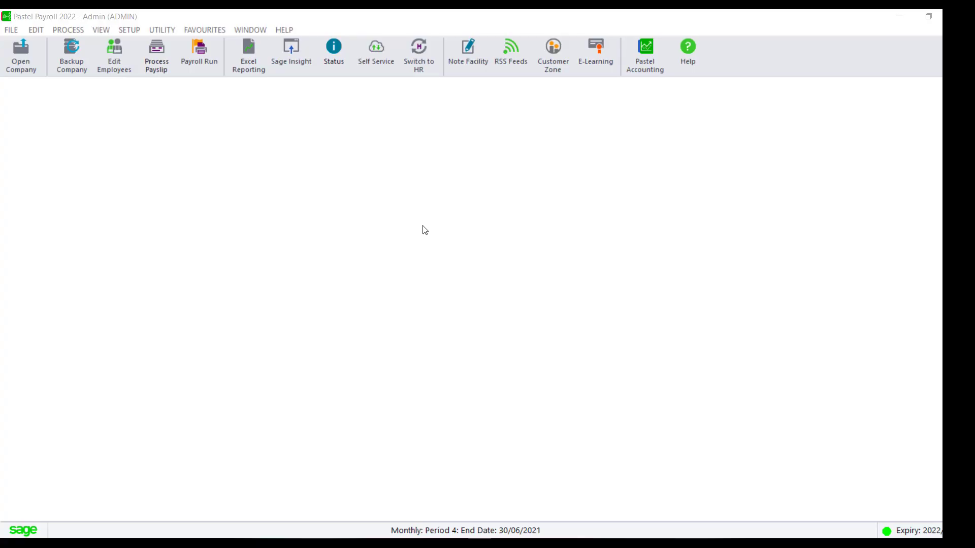
Step: Review the company system status overview, then start the Clear Run Flags assistant
click(333, 55)
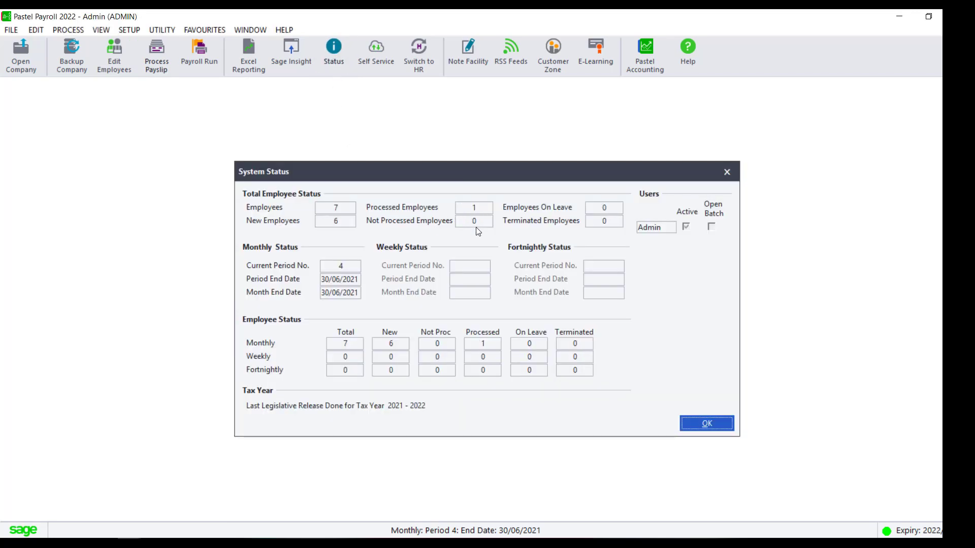
click(701, 426)
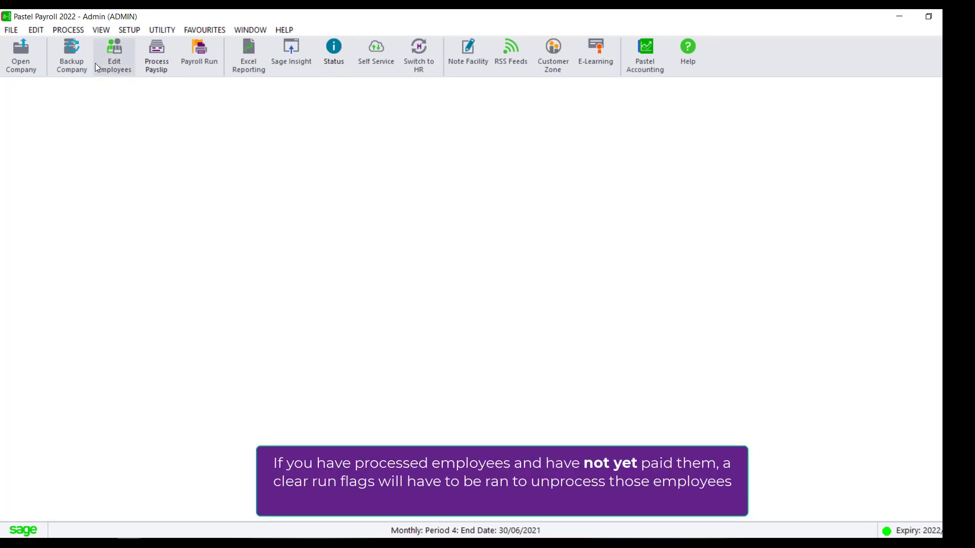
click(67, 30)
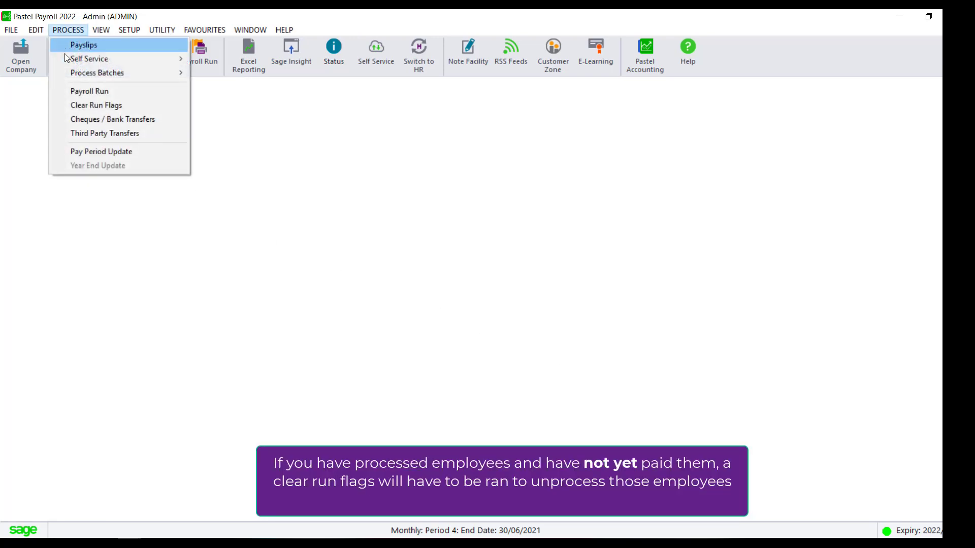
click(87, 107)
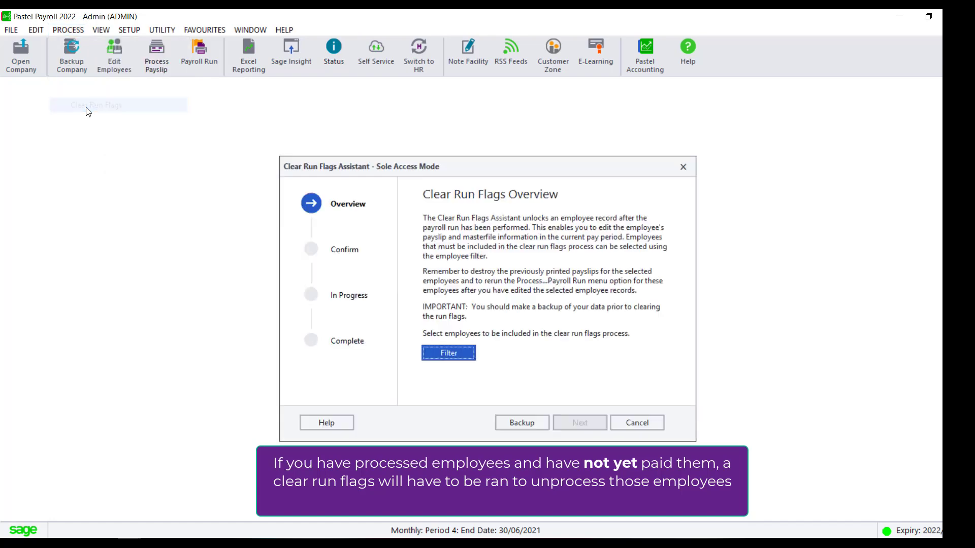
Step: Filter to employee 0002, clear its run flags and finish the assistant
click(461, 355)
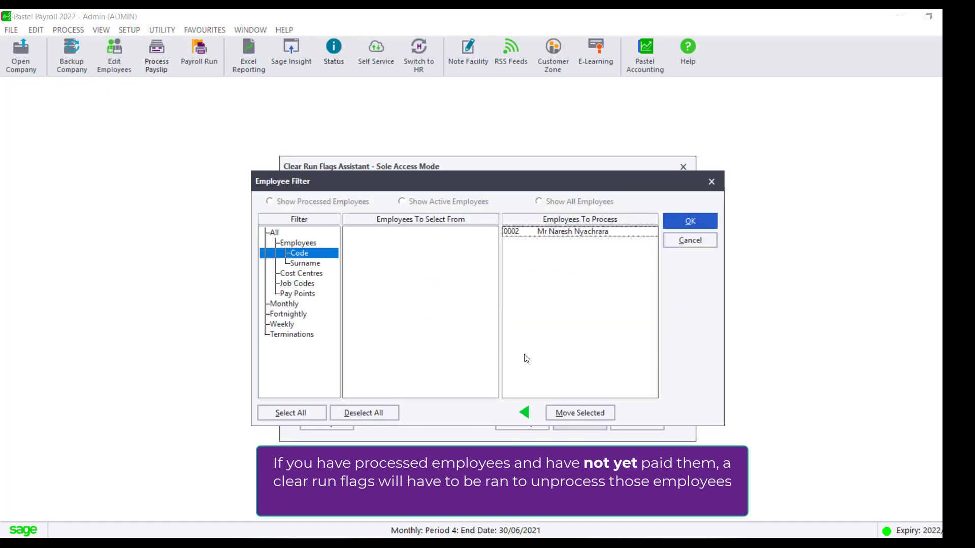
click(690, 222)
click(571, 423)
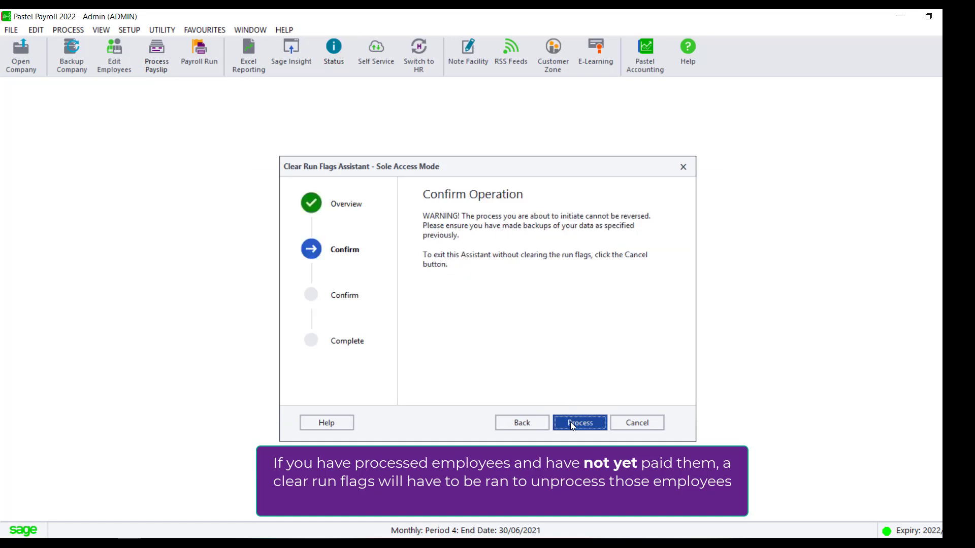
click(586, 424)
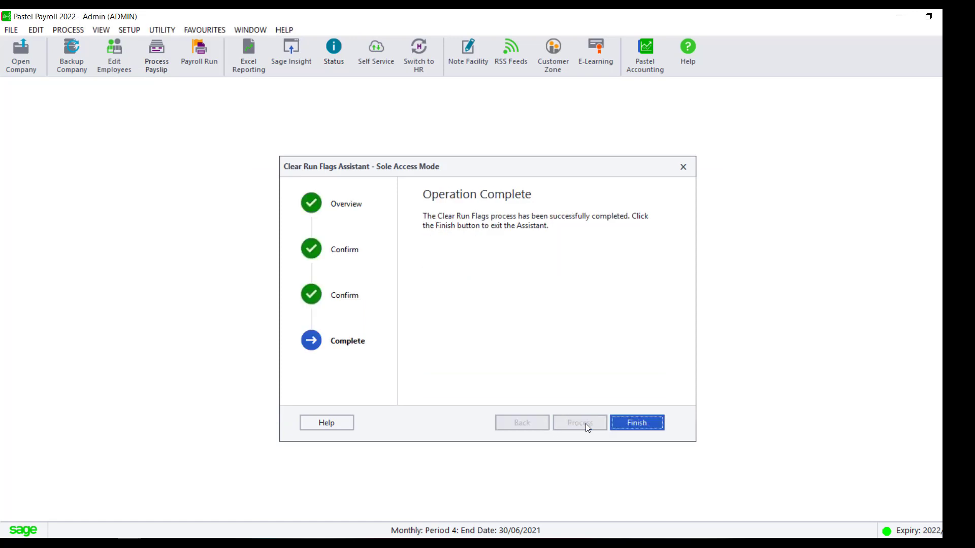
click(636, 424)
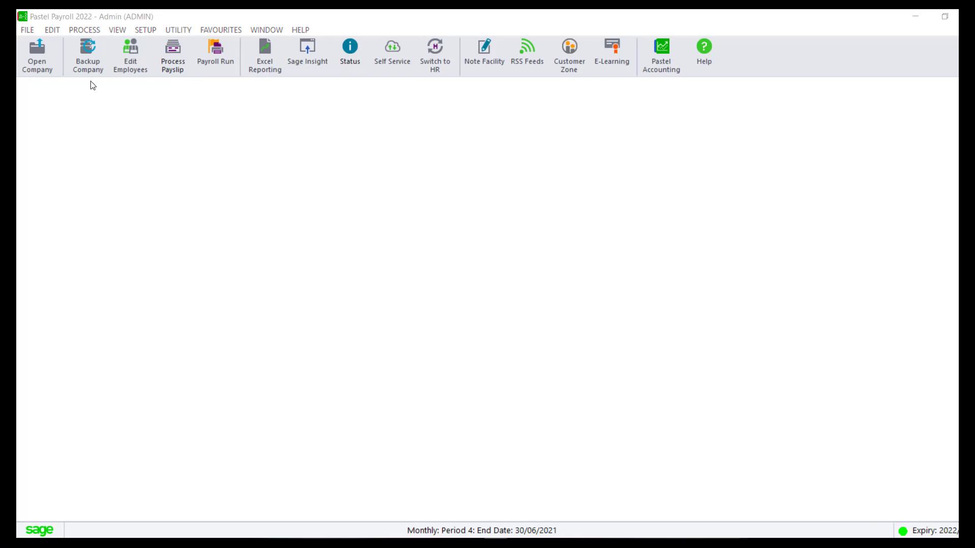
Step: Launch the Legislative Release assistant and back up the company data to a chosen folder
click(28, 30)
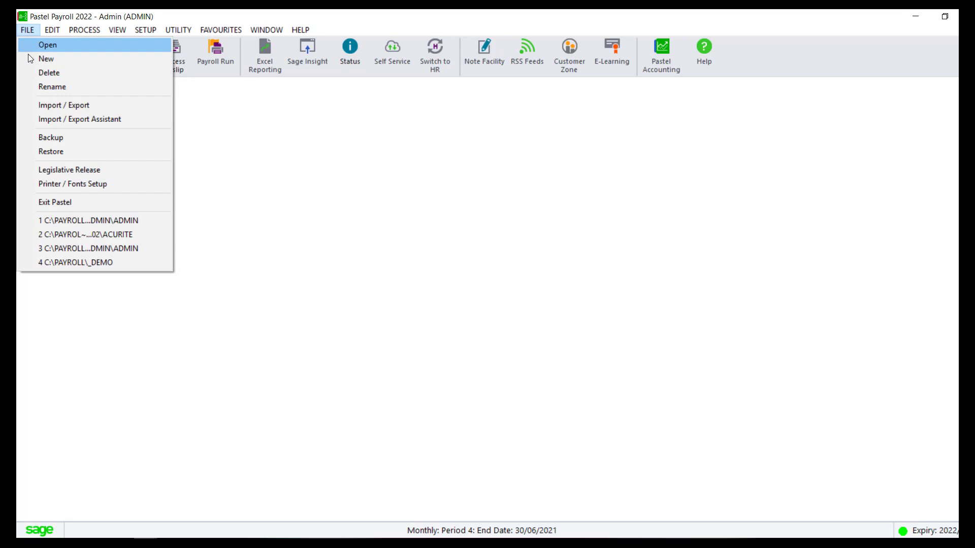
click(37, 170)
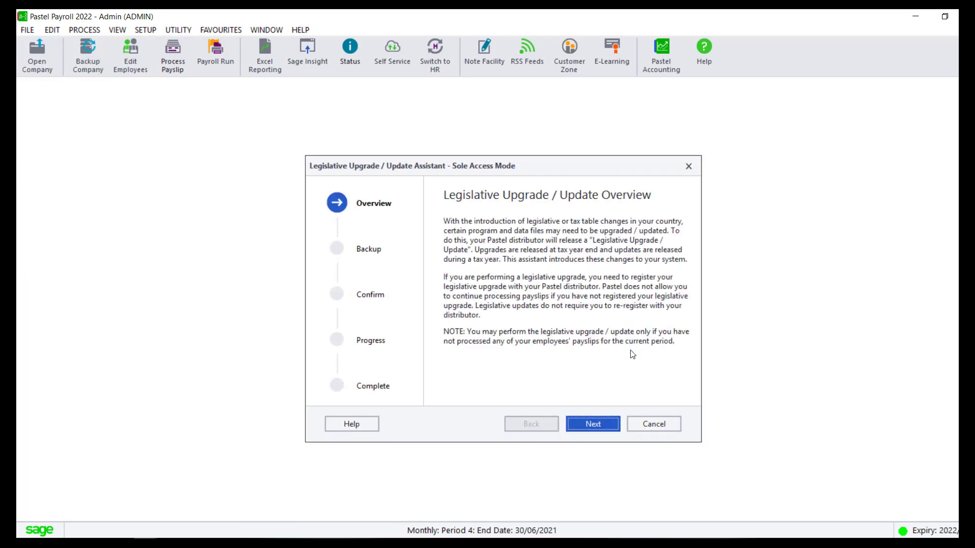
click(598, 425)
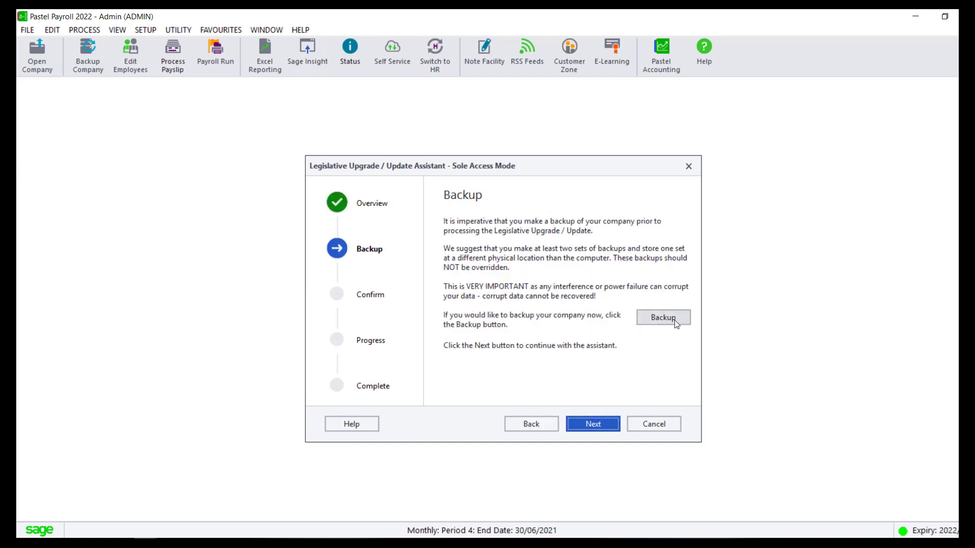
click(663, 317)
click(530, 300)
click(679, 247)
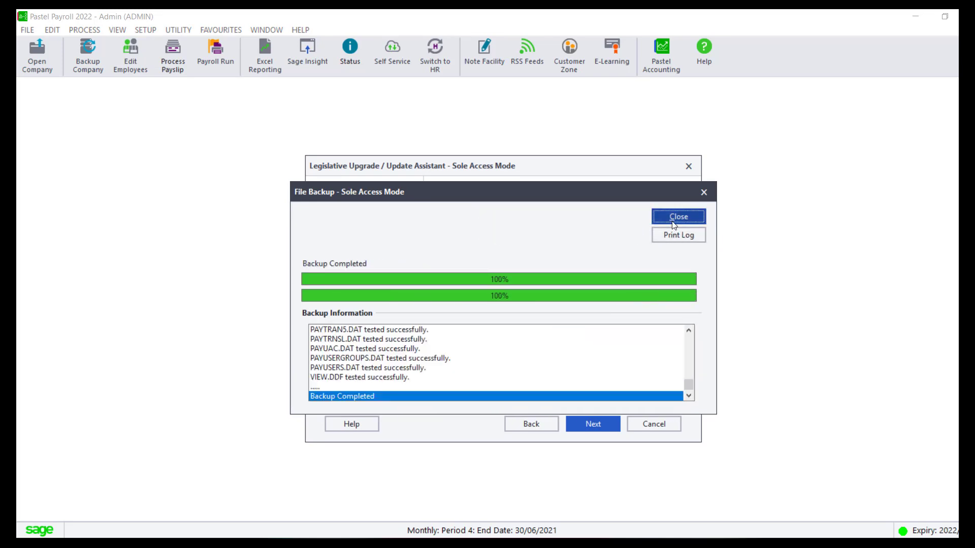
Step: Dismiss the backup log and start processing the legislative upgrade
click(677, 218)
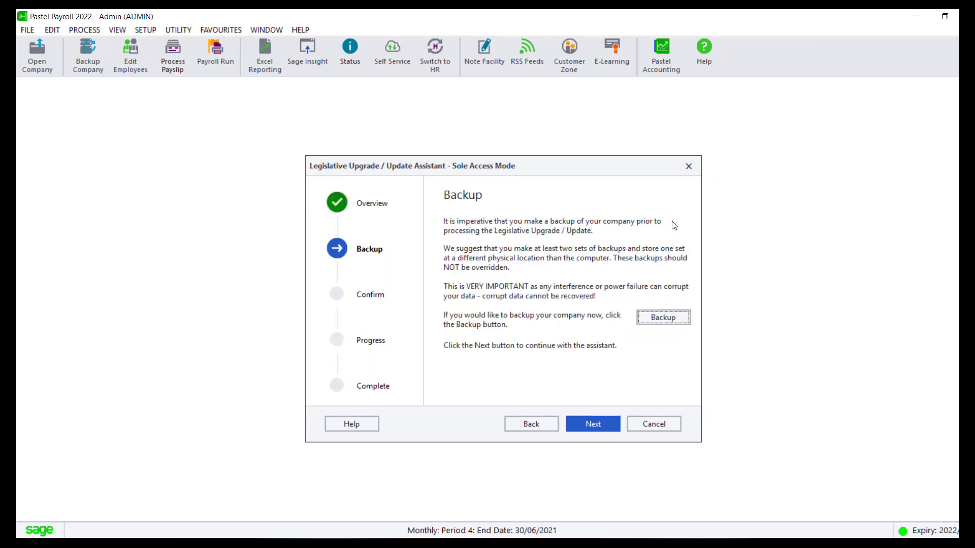
click(593, 424)
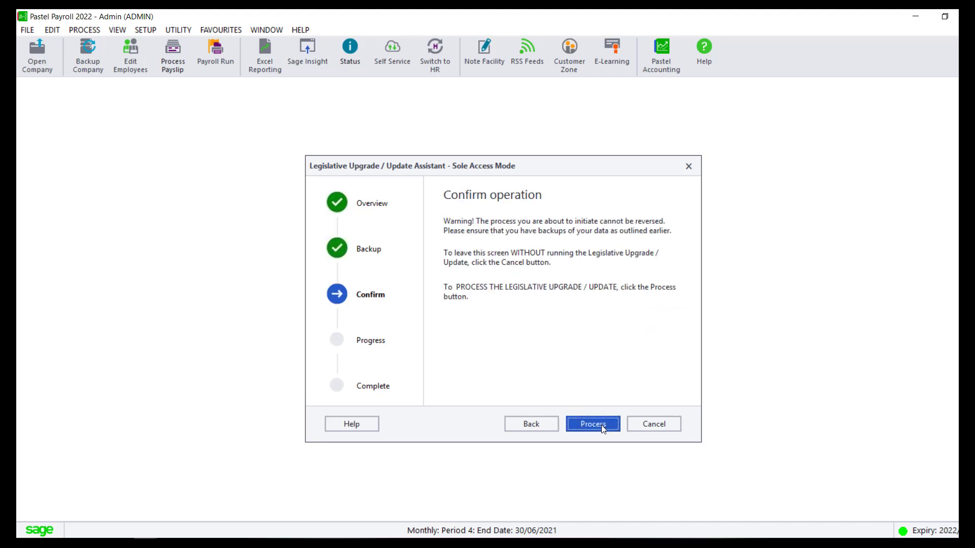
click(603, 429)
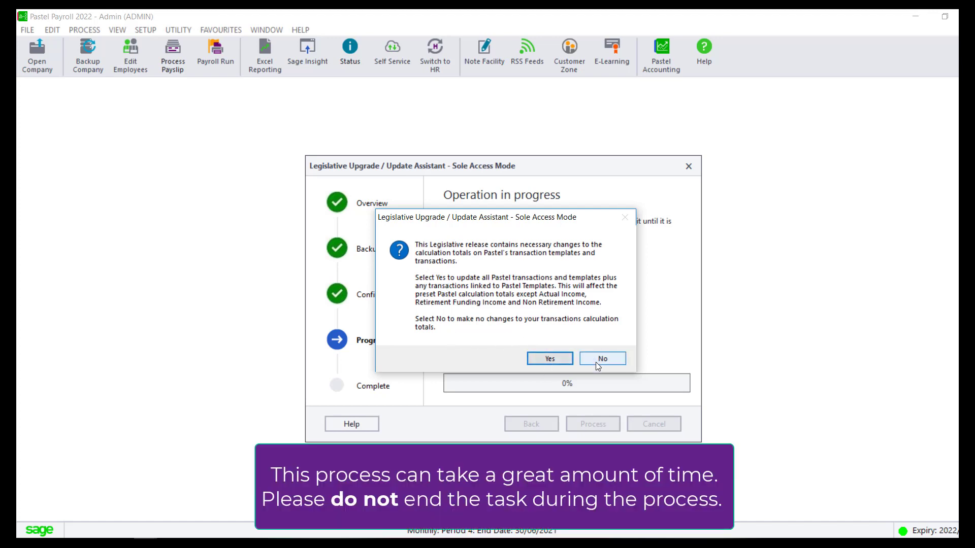
Step: Accept the calculation totals update, acknowledge the changes, skip printing the report, and finish
click(546, 359)
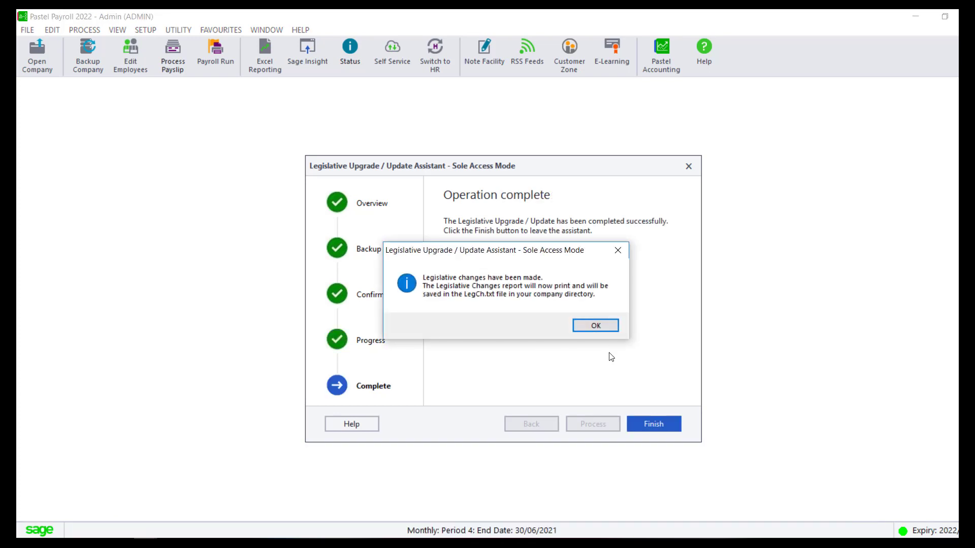
click(598, 325)
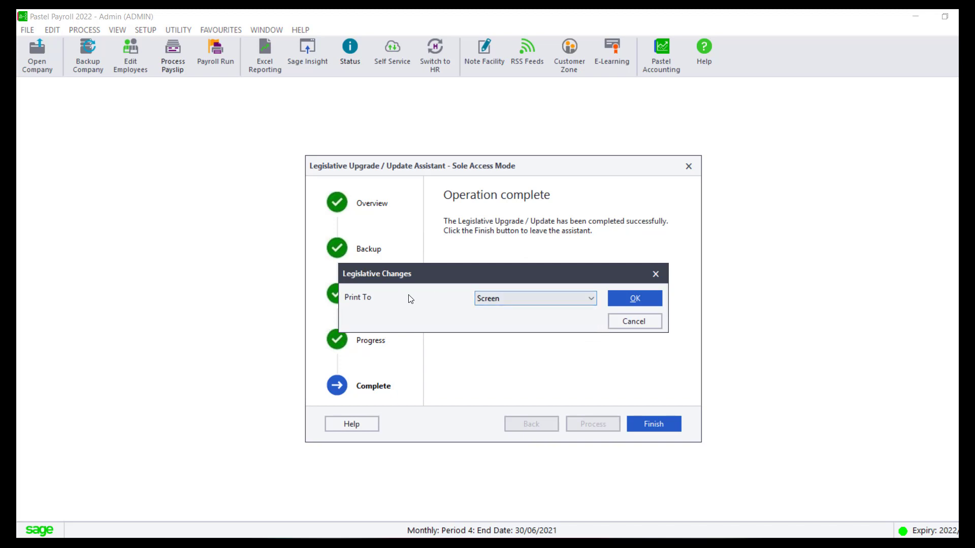
click(635, 299)
click(627, 324)
click(650, 425)
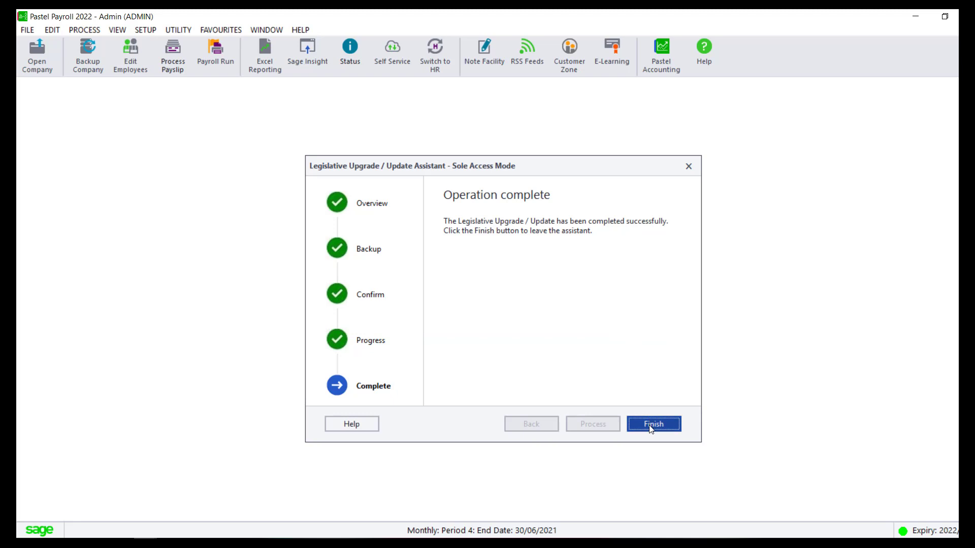
click(652, 425)
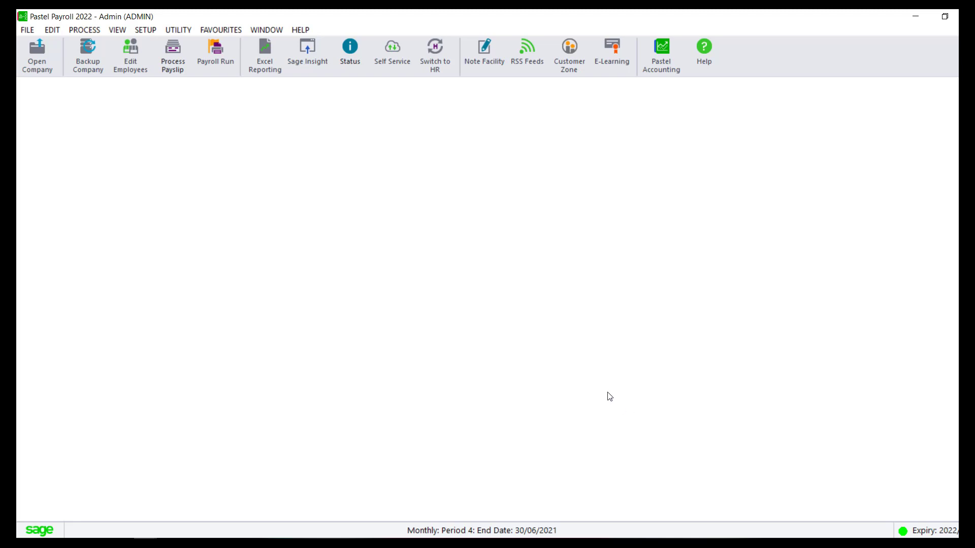